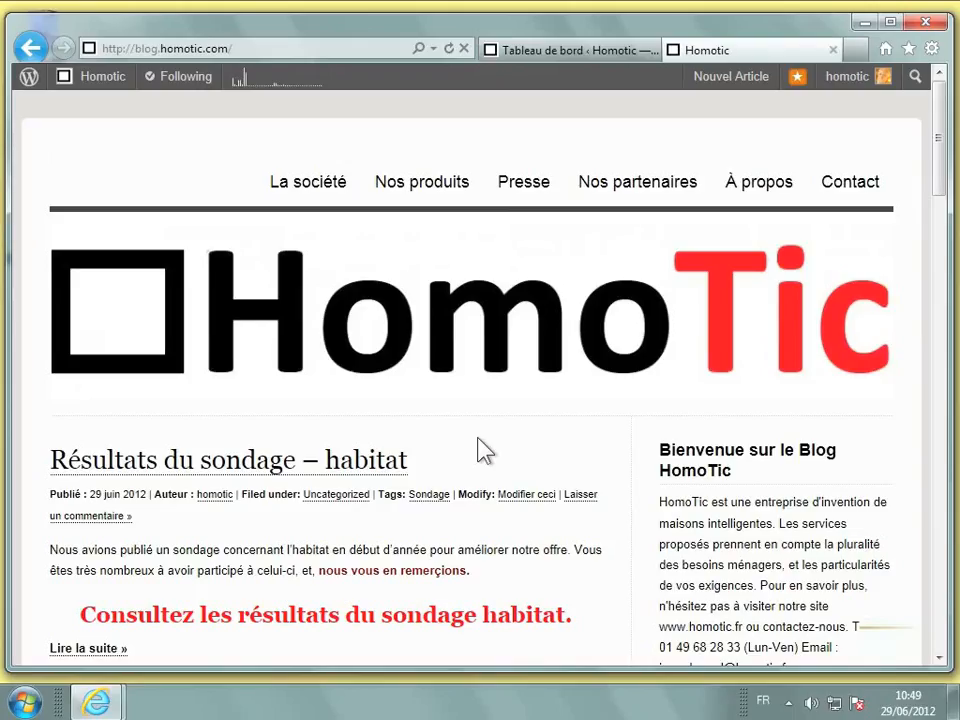
Switch to the WordPress dashboard and open the list of all links
{"action": "left_click", "coordinate": [543, 63]}
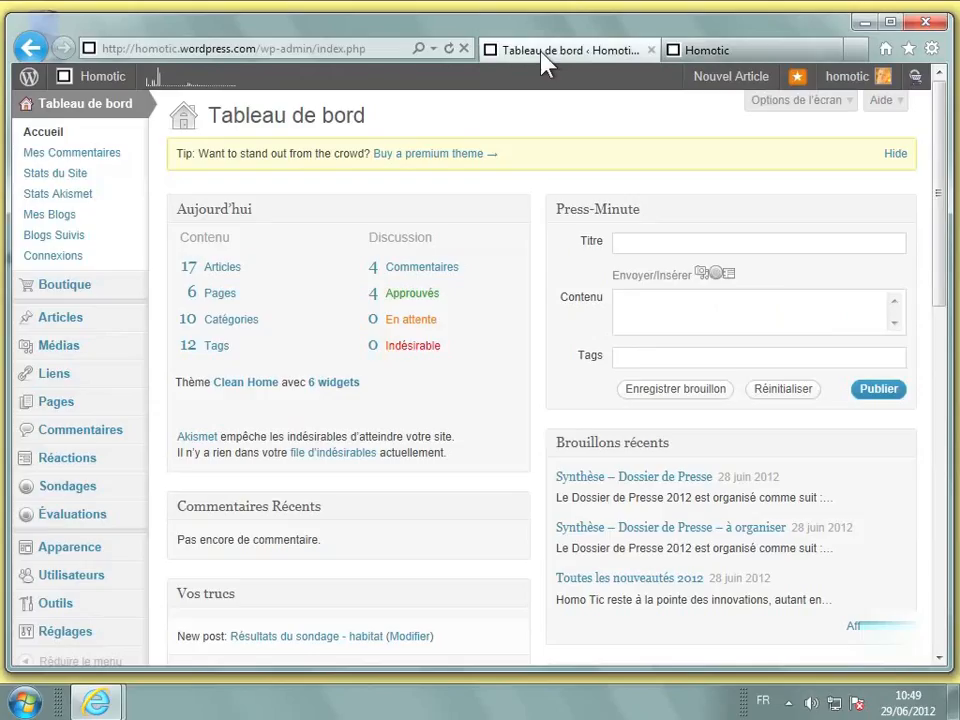
{"action": "mouse_move", "coordinate": [92, 386]}
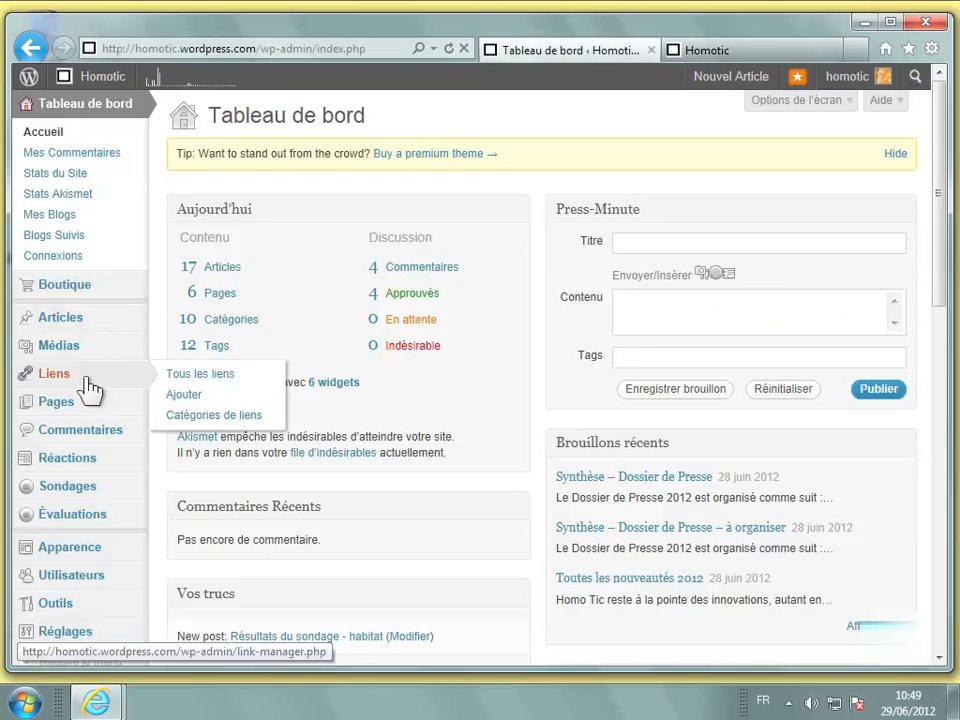
{"action": "left_click", "coordinate": [55, 376]}
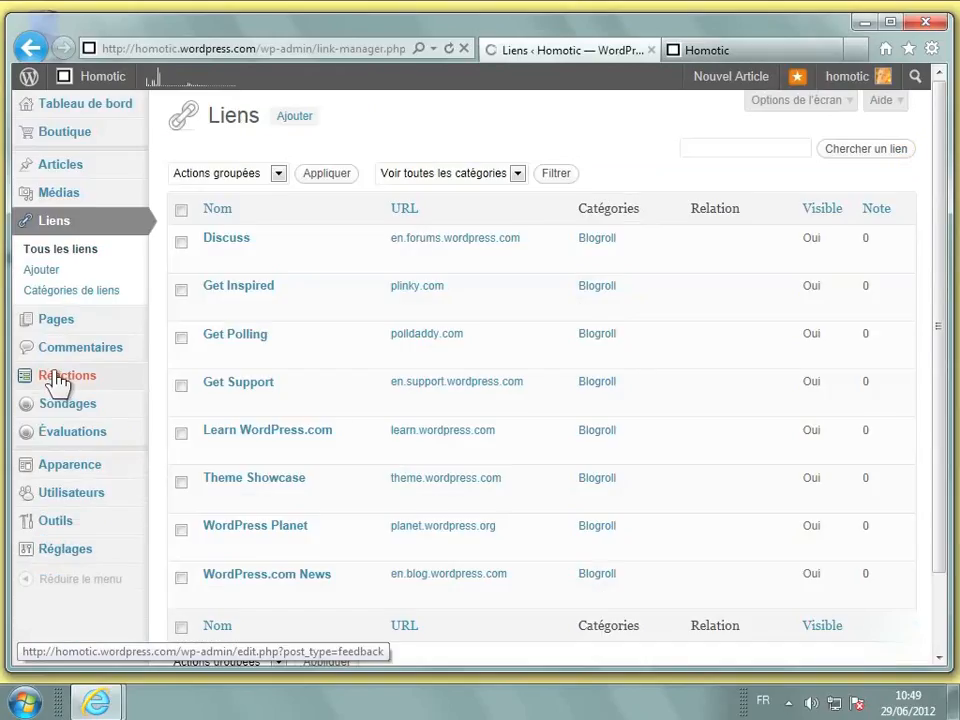
{"action": "mouse_move", "coordinate": [281, 318]}
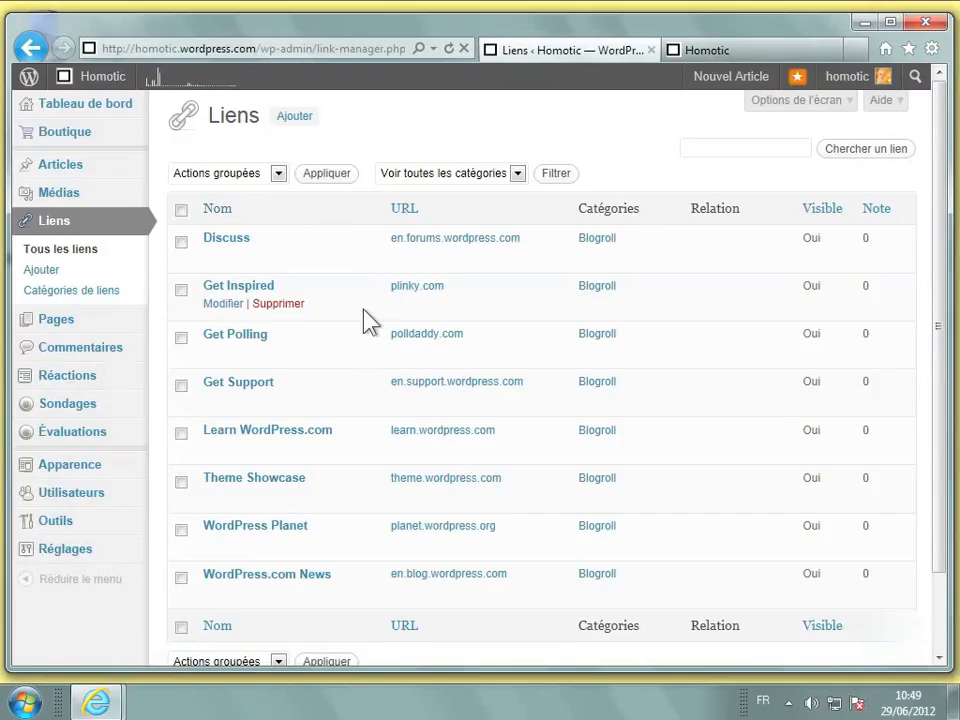
{"action": "mouse_move", "coordinate": [350, 380]}
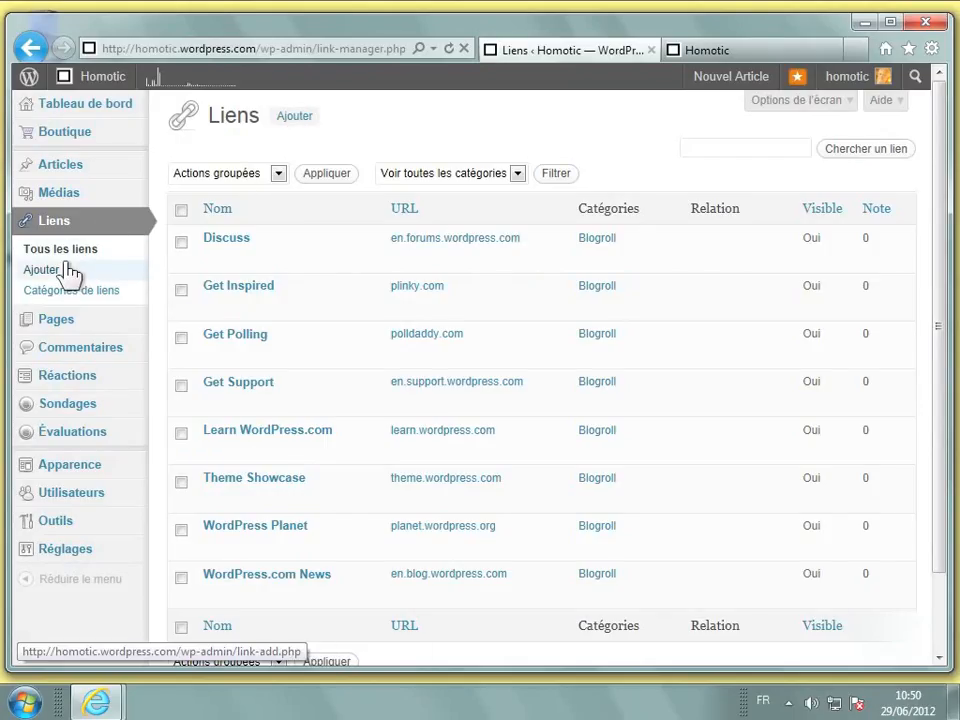
{"action": "left_click", "coordinate": [287, 118]}
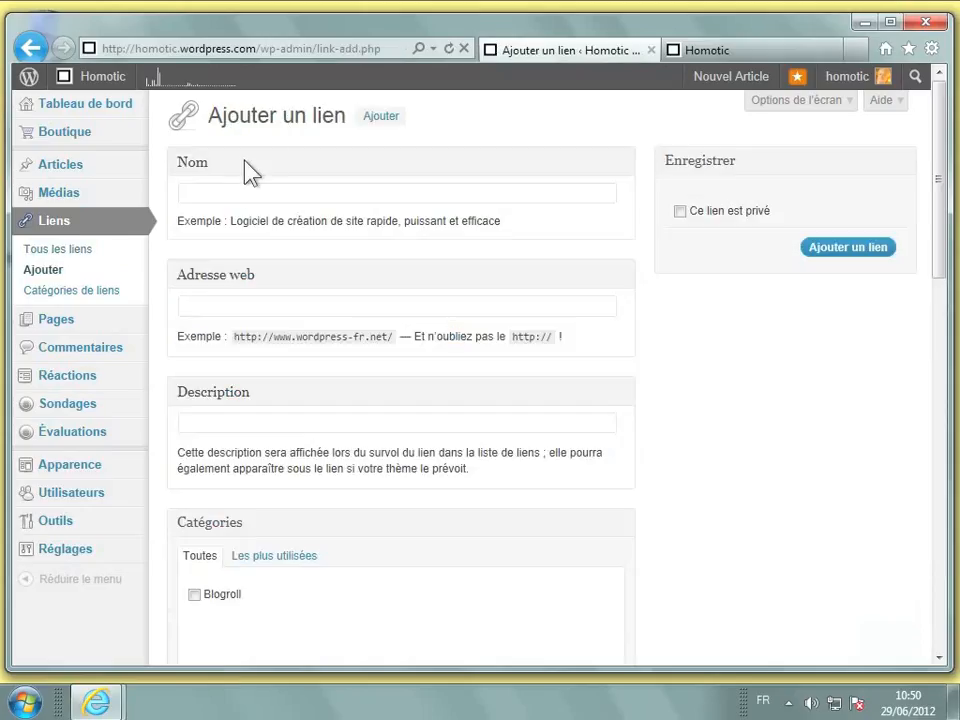
{"action": "left_click", "coordinate": [224, 190]}
{"action": "type", "text": "Google"}
{"action": "left_click", "coordinate": [234, 307]}
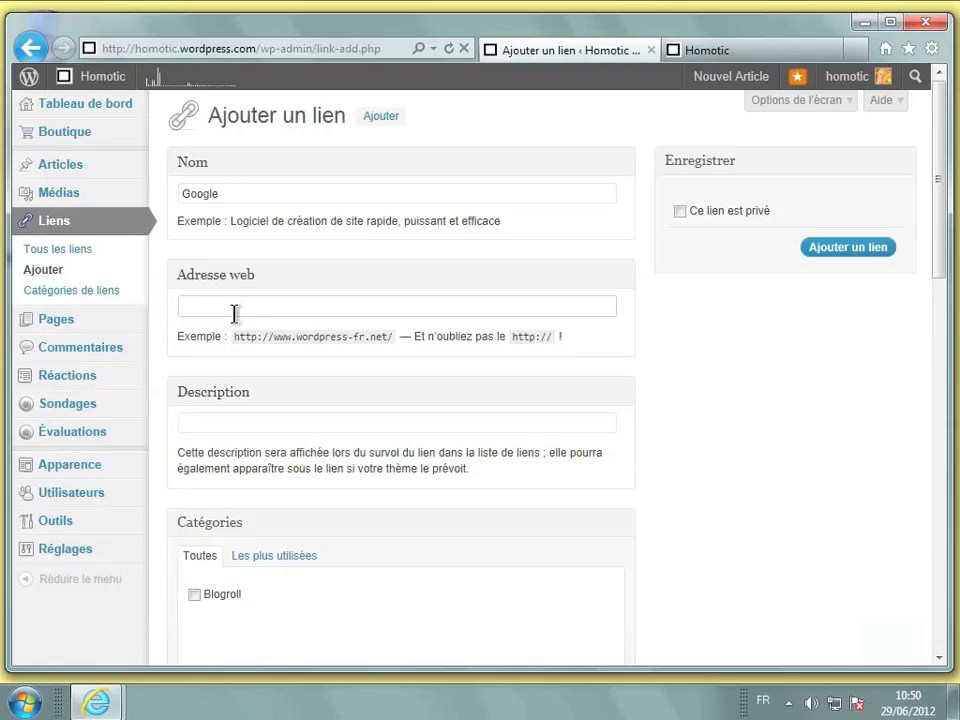
{"action": "type", "text": "http://www.google.fr"}
Describe the Google link as "moteur de recherche" and add it to the blog's links
{"action": "left_click", "coordinate": [236, 425]}
{"action": "type", "text": "motueur"}
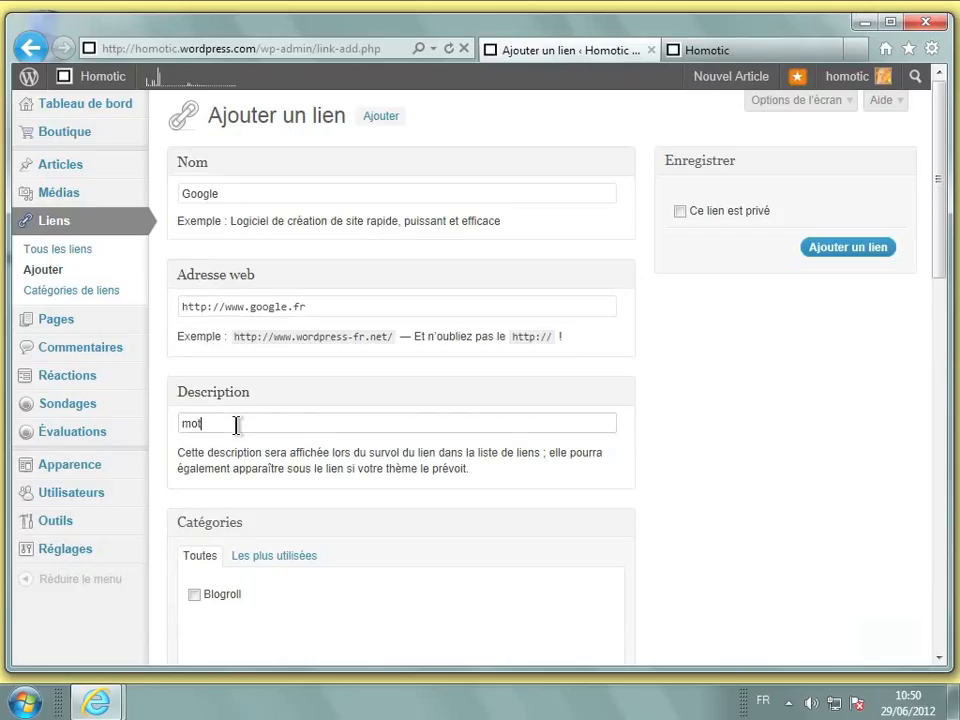
{"action": "key", "text": "BackSpace"}
{"action": "key", "text": "BackSpace"}
{"action": "key", "text": "BackSpace"}
{"action": "key", "text": "BackSpace"}
{"action": "key", "text": "BackSpace"}
{"action": "key", "text": "BackSpace"}
{"action": "type", "text": "teur de recherche"}
{"action": "left_click", "coordinate": [846, 250]}
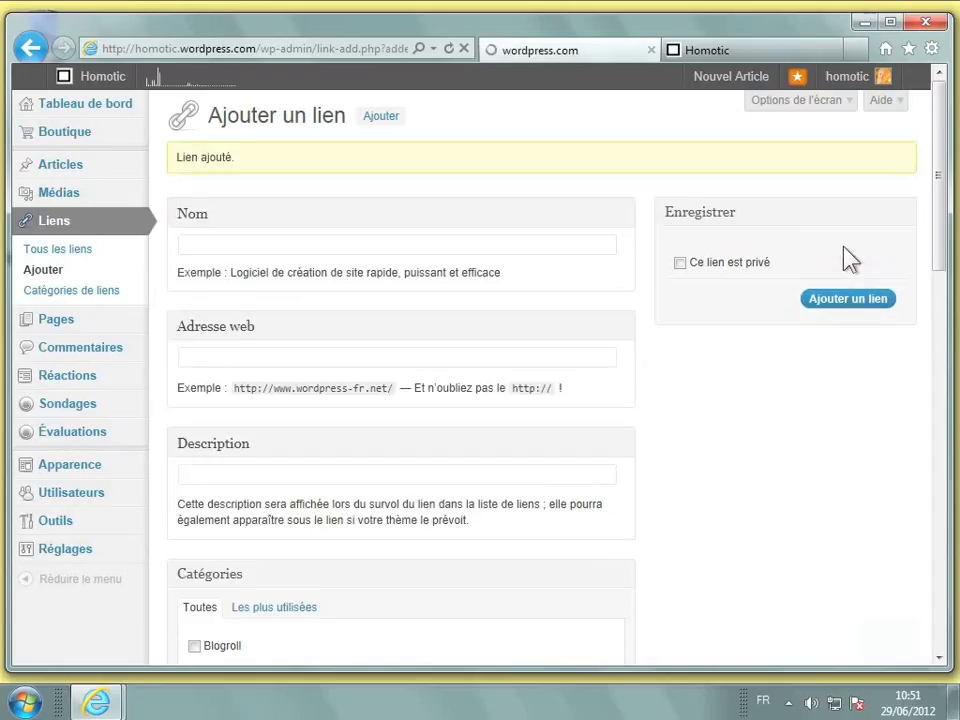
{"action": "left_click", "coordinate": [55, 256]}
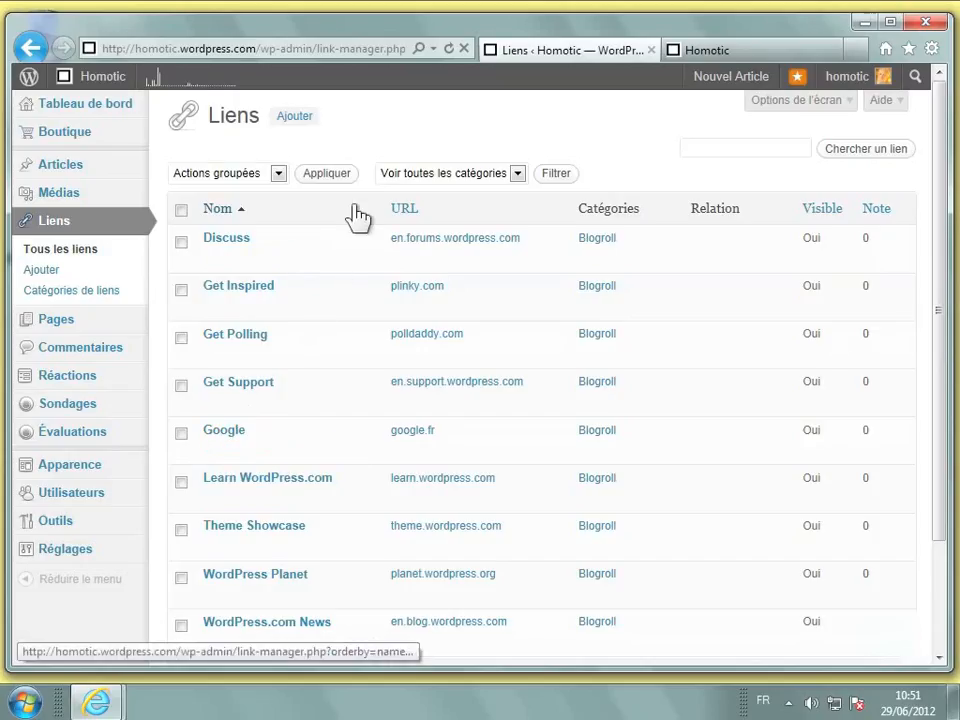
{"action": "left_click", "coordinate": [297, 120]}
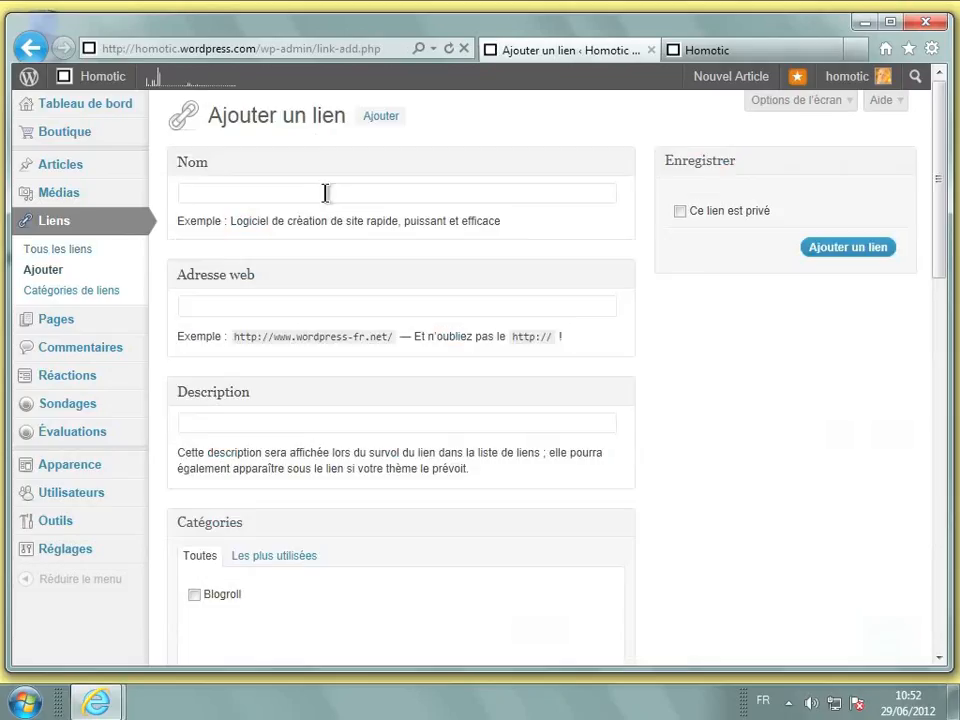
{"action": "left_click", "coordinate": [325, 193]}
{"action": "type", "text": "Vodeclic"}
{"action": "left_click", "coordinate": [304, 304]}
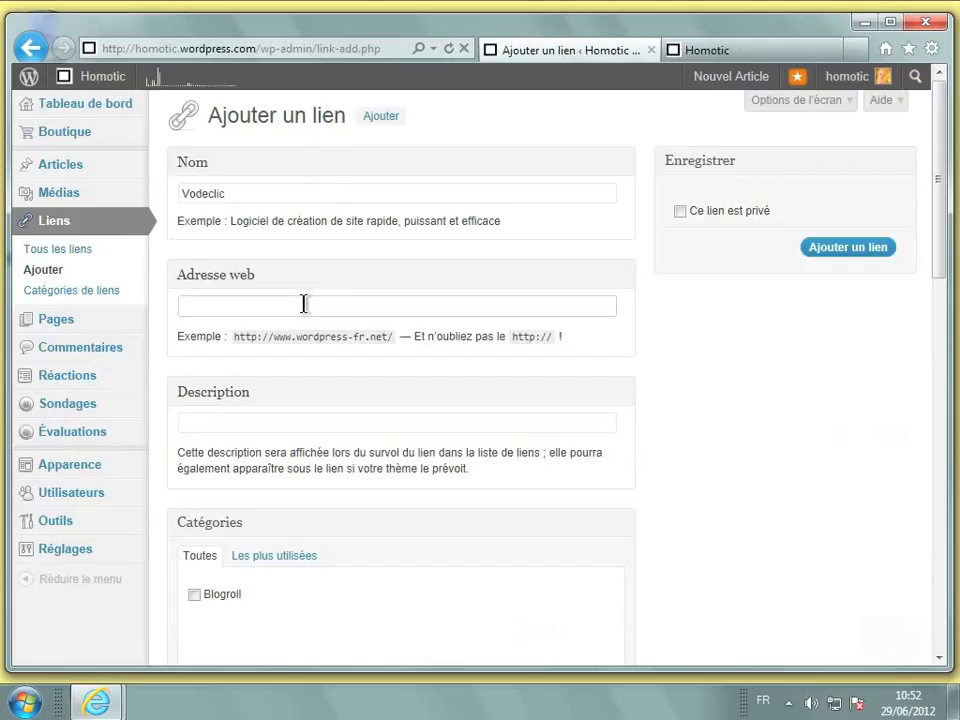
{"action": "type", "text": "http://vodeclic.com"}
Describe the Vodeclic link as "formation", add it, and return to the list of all links
{"action": "left_click", "coordinate": [324, 422]}
{"action": "type", "text": "formati"}
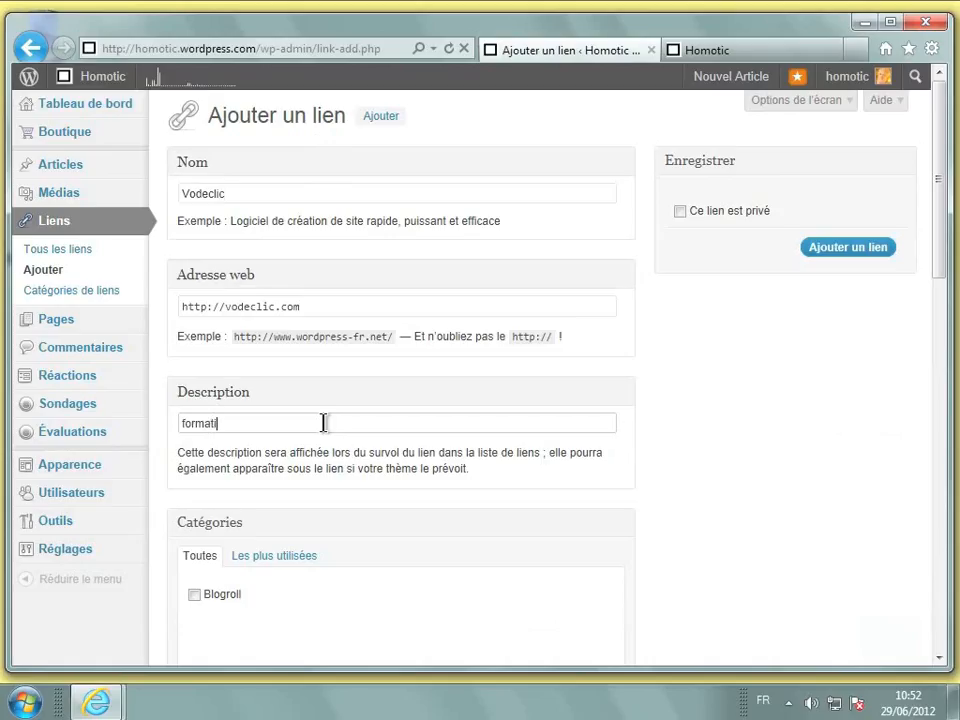
{"action": "type", "text": "on"}
{"action": "left_click", "coordinate": [864, 258]}
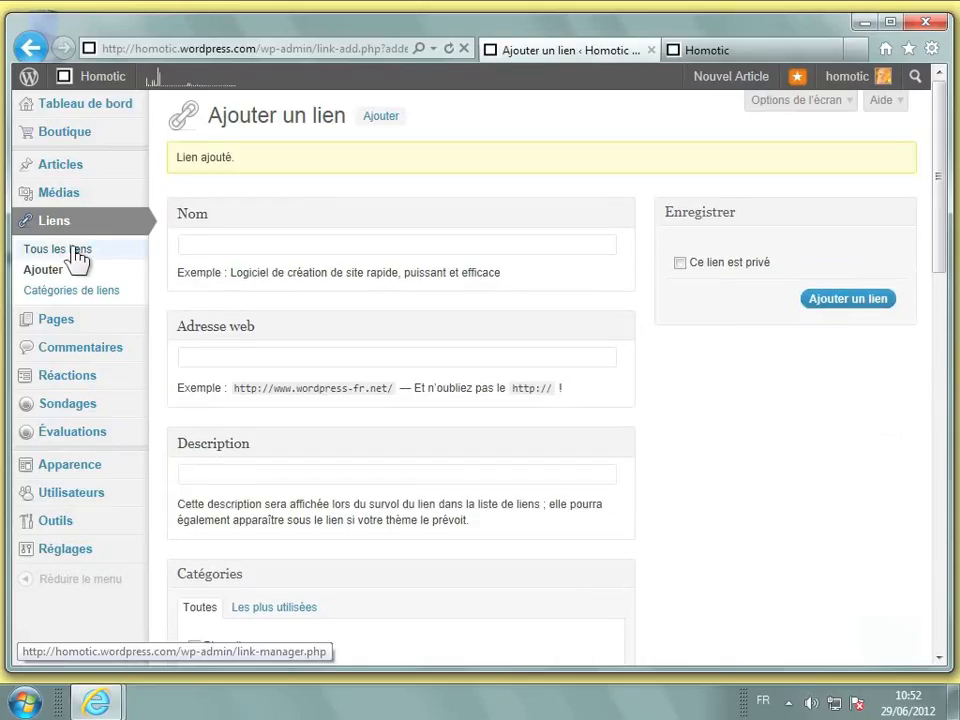
{"action": "left_click", "coordinate": [75, 250]}
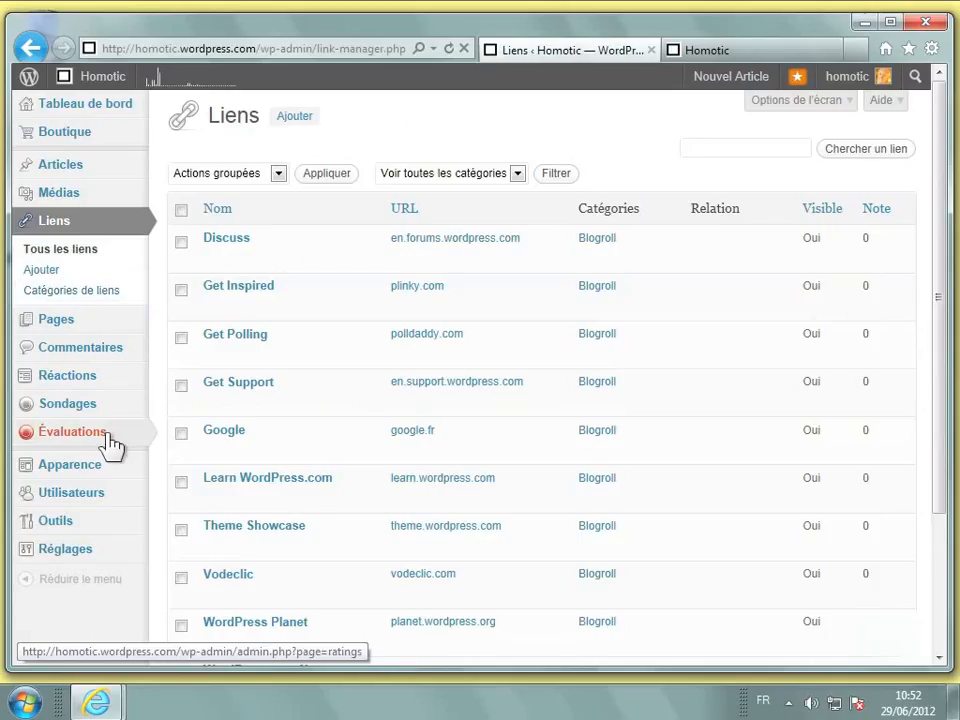
Open the widgets page and add the Liens widget to the end of the Sidebar area, after the Flux widget
{"action": "mouse_move", "coordinate": [97, 467]}
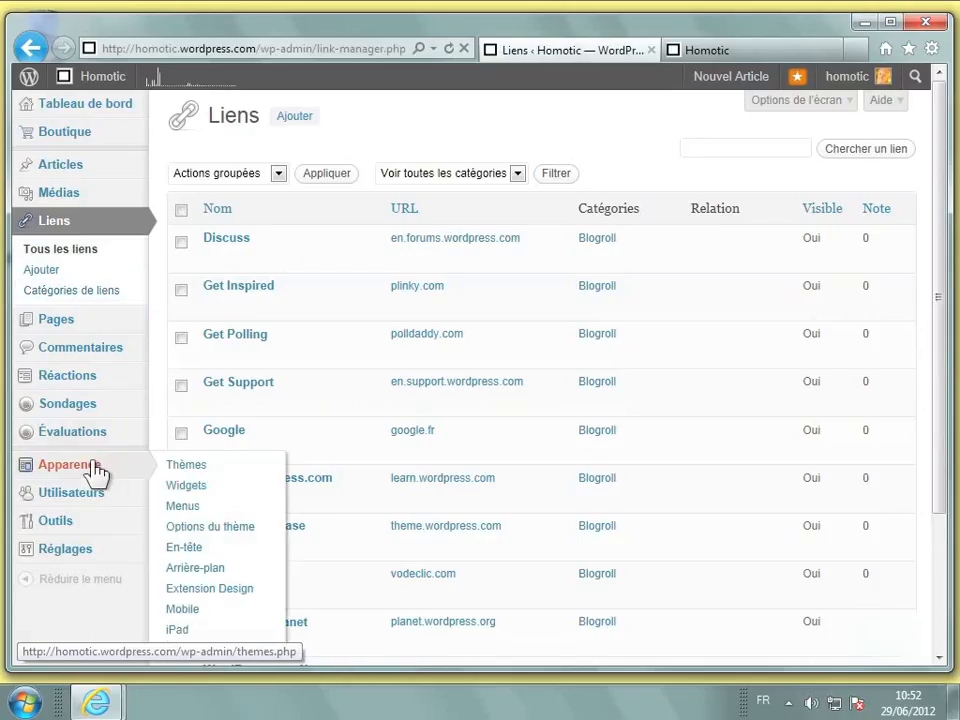
{"action": "left_click", "coordinate": [186, 487]}
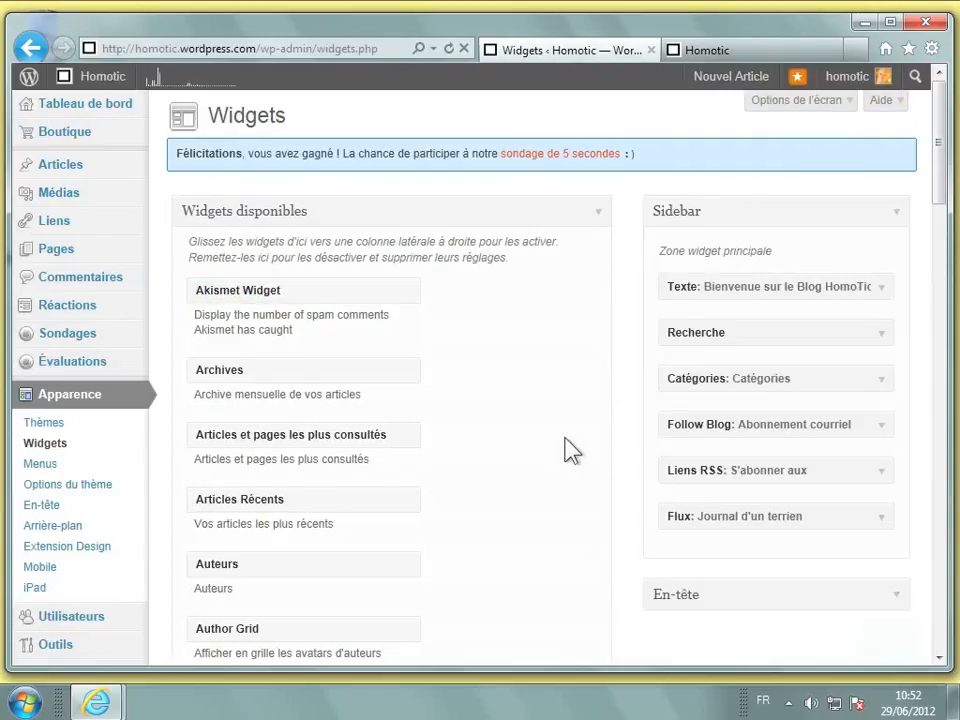
{"action": "scroll", "coordinate": [566, 450], "scroll_direction": "down", "scroll_amount": 5}
{"action": "scroll", "coordinate": [566, 450], "scroll_direction": "down", "scroll_amount": 3}
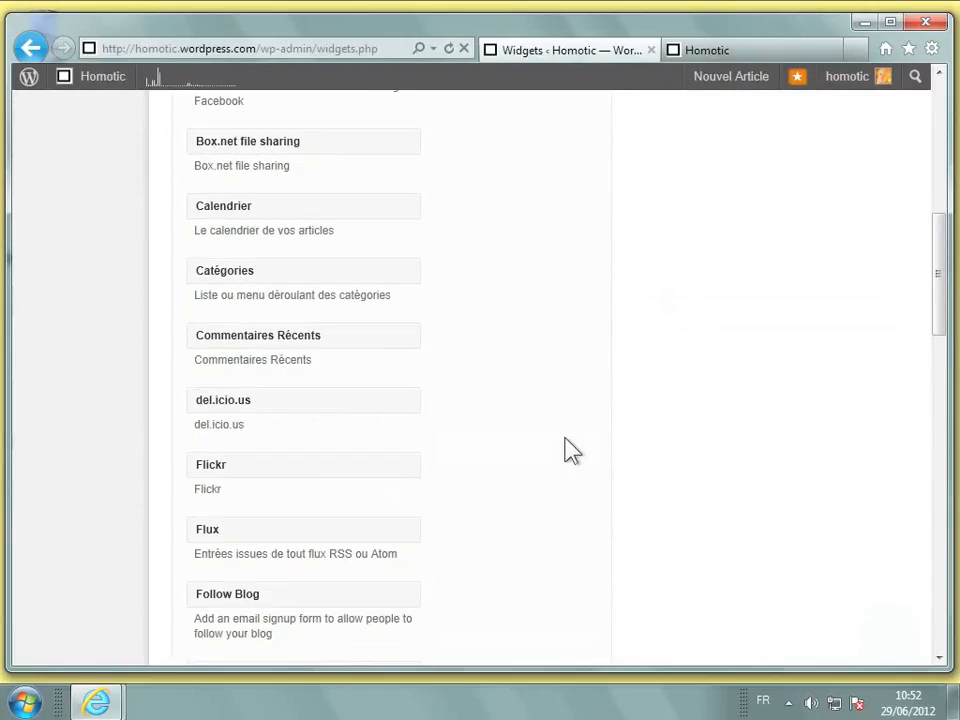
{"action": "scroll", "coordinate": [568, 450], "scroll_direction": "down", "scroll_amount": 3}
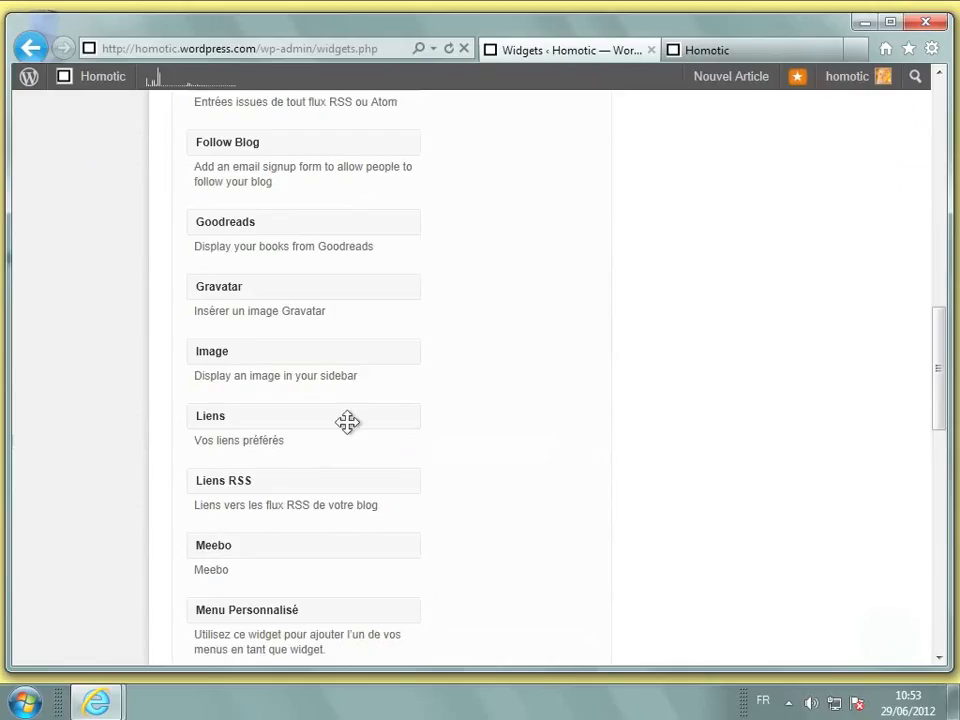
{"action": "left_click_drag", "start_coordinate": [346, 421], "coordinate": [821, 238]}
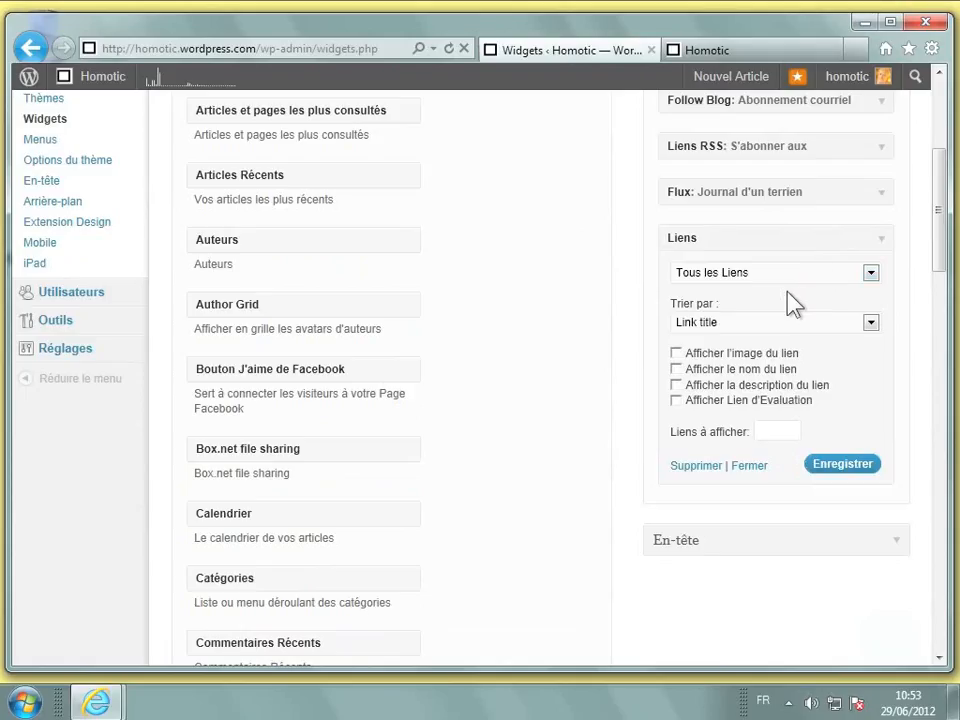
Review the sort options of the Liens widget, keep sorting by Link title, and save the widget
{"action": "left_click", "coordinate": [735, 323]}
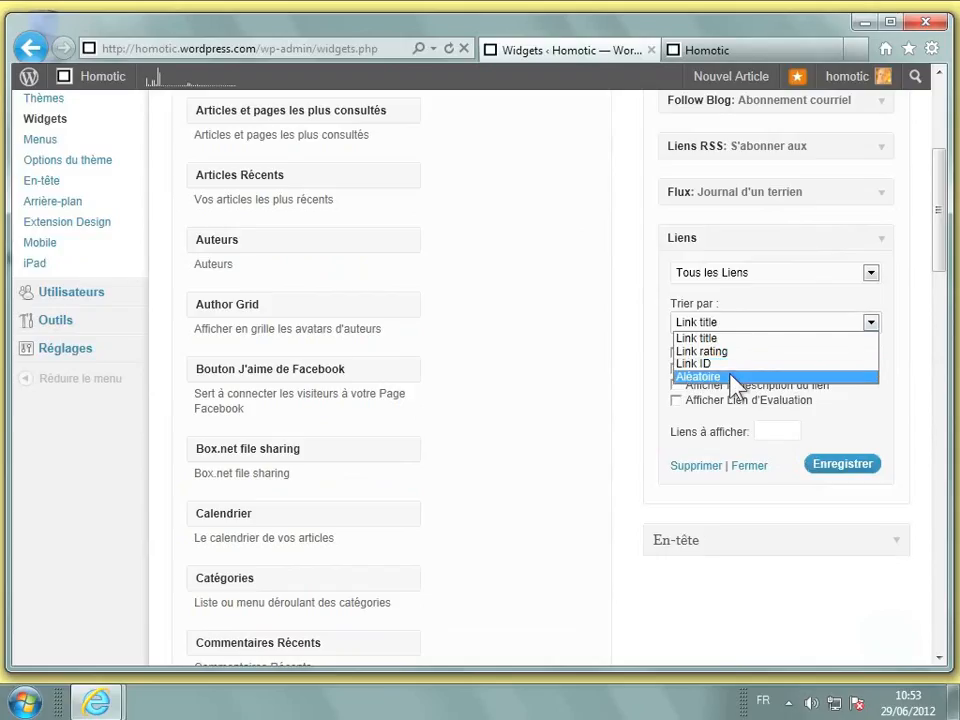
{"action": "left_click", "coordinate": [803, 341]}
{"action": "left_click", "coordinate": [808, 352]}
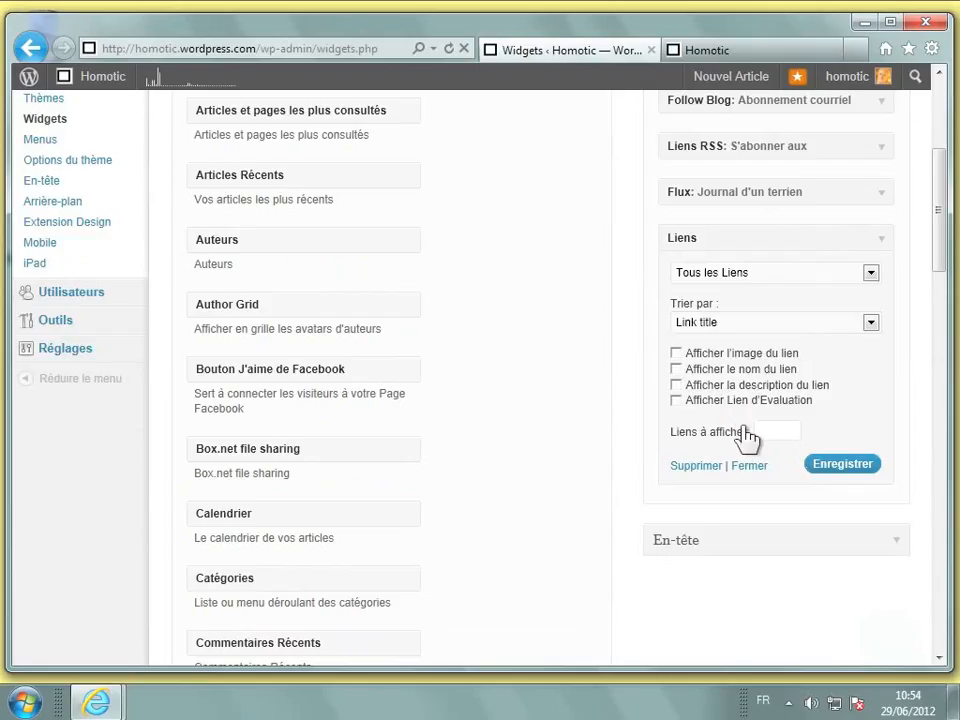
{"action": "left_click", "coordinate": [830, 468]}
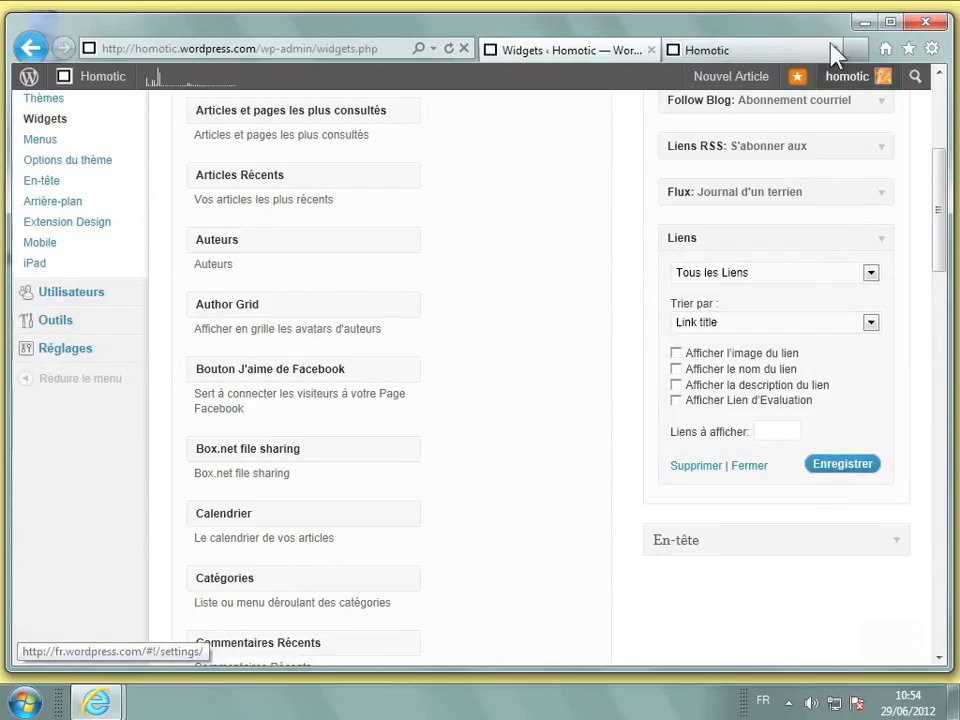
Reload the public blog page and examine the Blogroll list in its sidebar
{"action": "left_click", "coordinate": [797, 52]}
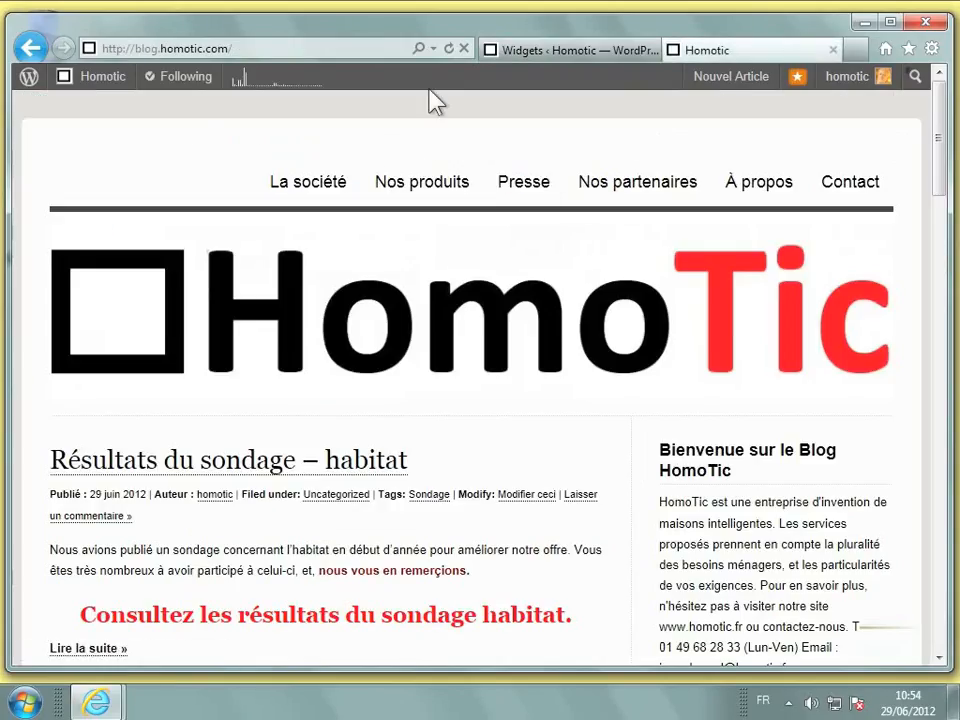
{"action": "left_click", "coordinate": [449, 50]}
{"action": "scroll", "coordinate": [675, 225], "scroll_direction": "down", "scroll_amount": 8}
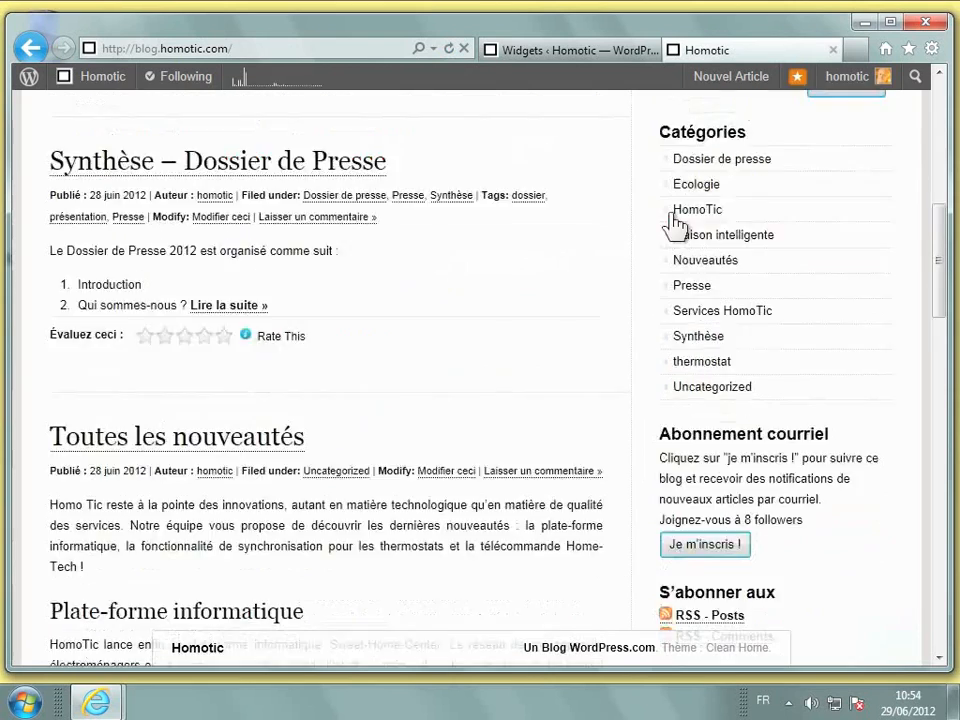
{"action": "scroll", "coordinate": [675, 225], "scroll_direction": "down", "scroll_amount": 8}
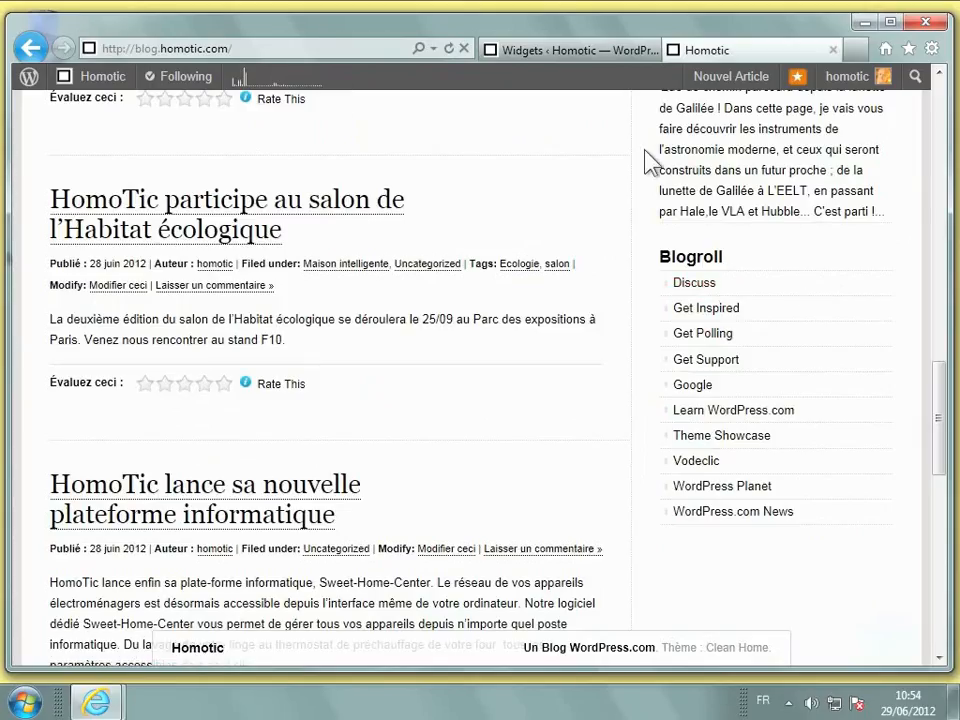
Return to the dashboard and open the list of all links
{"action": "left_click", "coordinate": [590, 58]}
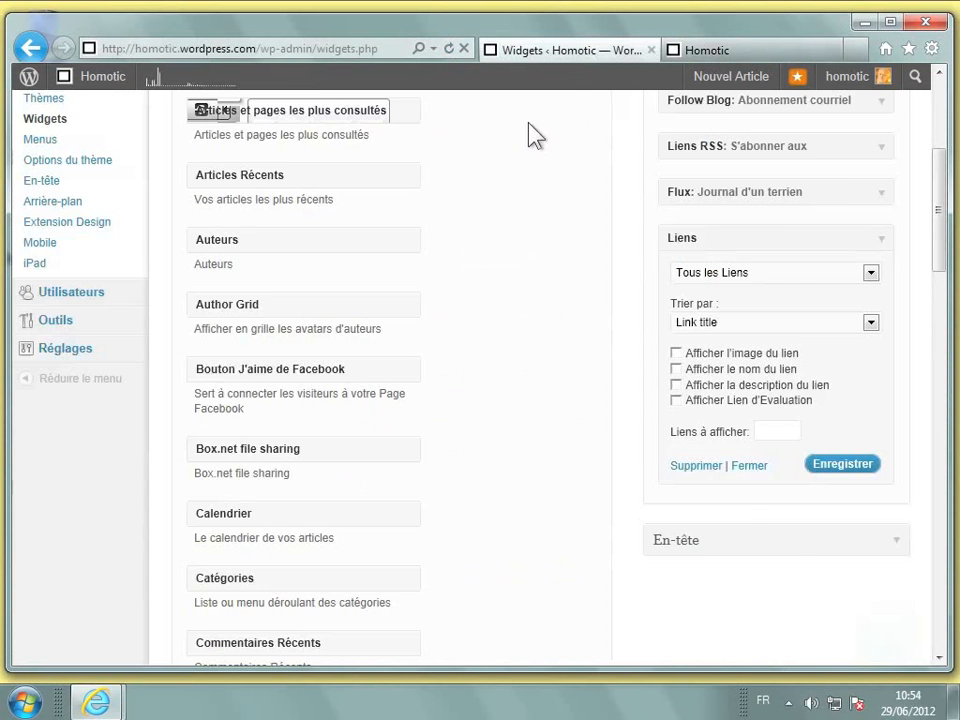
{"action": "scroll", "coordinate": [510, 180], "scroll_direction": "up", "scroll_amount": 5}
{"action": "mouse_move", "coordinate": [88, 248]}
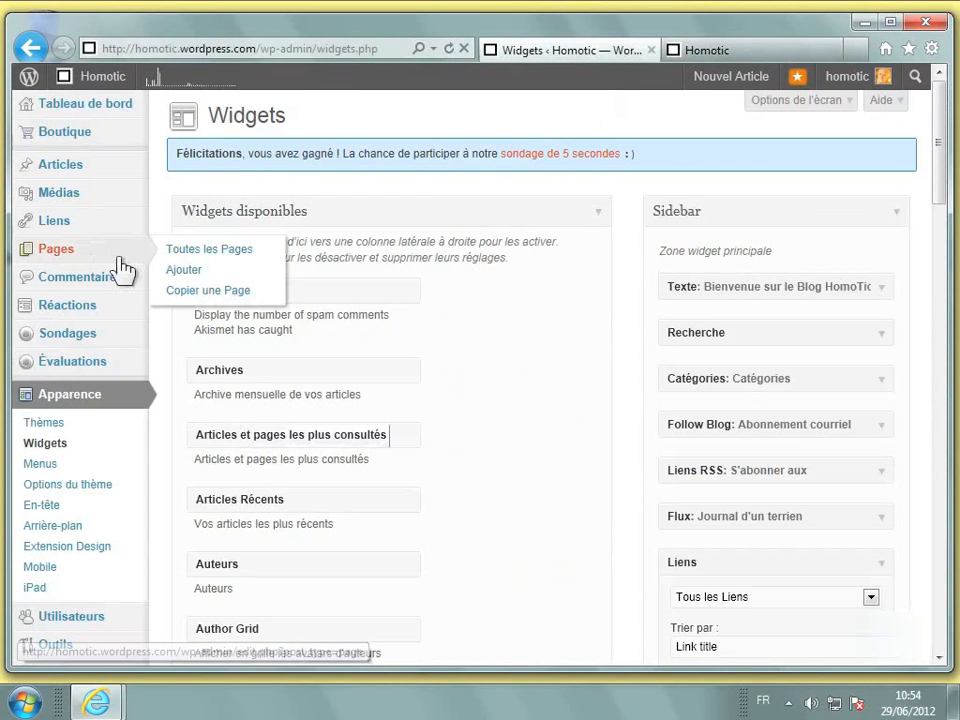
{"action": "left_click", "coordinate": [56, 224]}
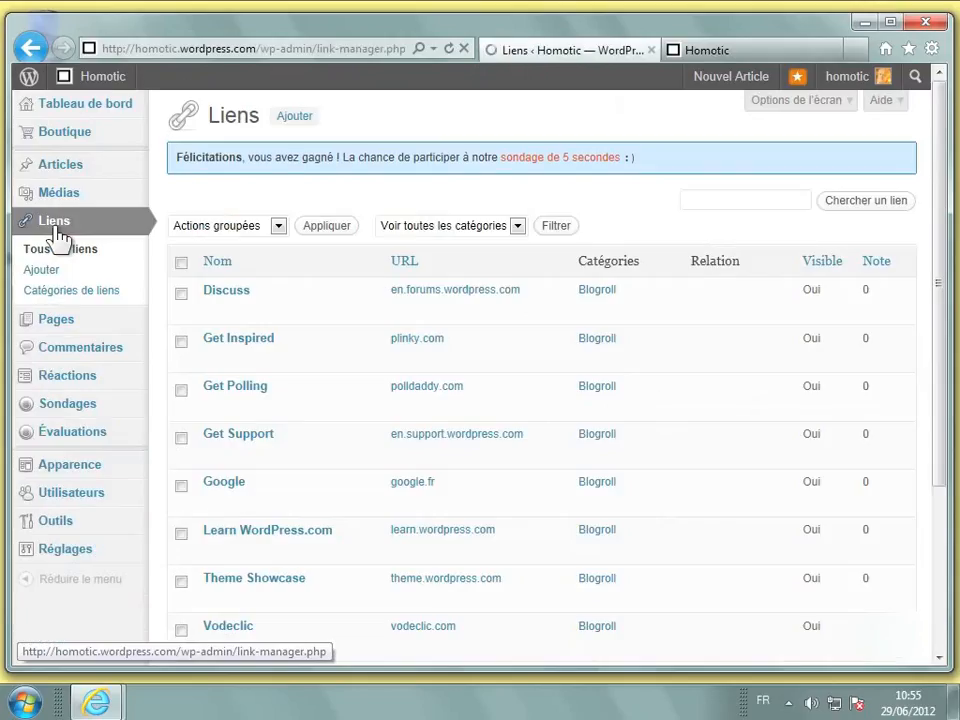
Delete all links except Google and Vodeclic with one bulk action
{"action": "left_click", "coordinate": [181, 264]}
{"action": "scroll", "coordinate": [280, 317], "scroll_direction": "down", "scroll_amount": 1}
{"action": "scroll", "coordinate": [283, 318], "scroll_direction": "down", "scroll_amount": 1}
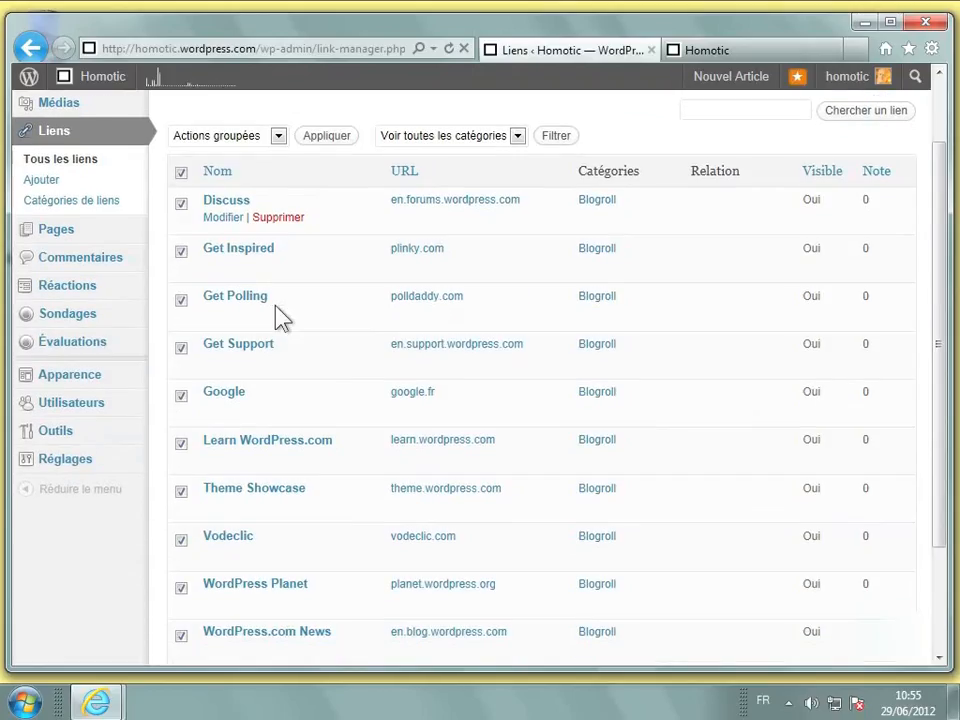
{"action": "scroll", "coordinate": [280, 317], "scroll_direction": "down", "scroll_amount": 1}
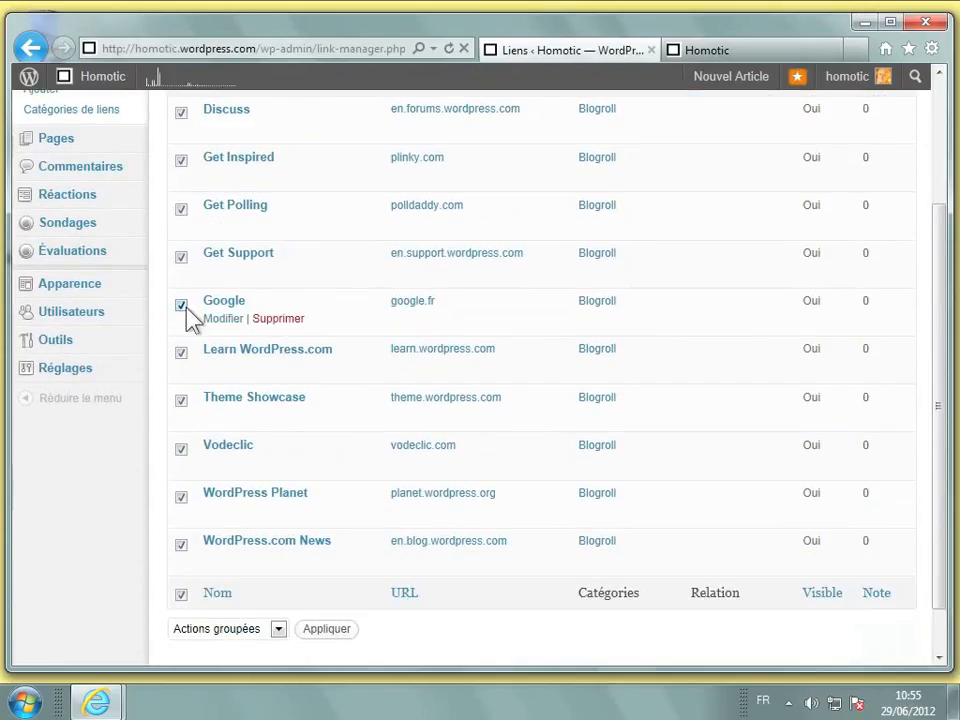
{"action": "left_click", "coordinate": [182, 450]}
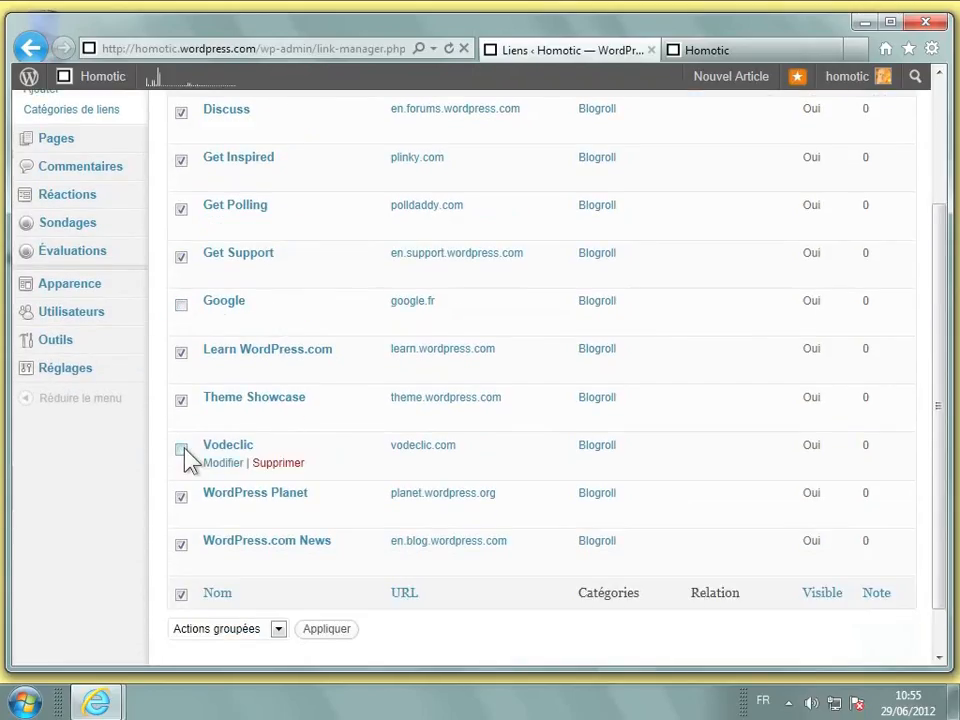
{"action": "scroll", "coordinate": [322, 430], "scroll_direction": "up", "scroll_amount": 1}
{"action": "scroll", "coordinate": [320, 430], "scroll_direction": "up", "scroll_amount": 3}
{"action": "left_click", "coordinate": [278, 227]}
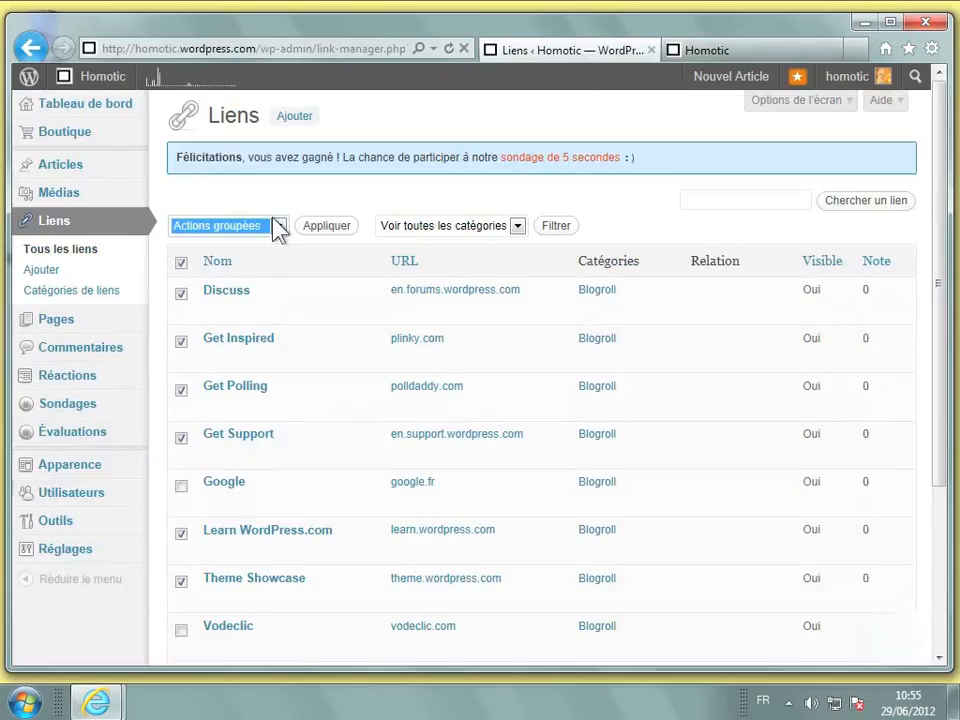
{"action": "left_click", "coordinate": [279, 226]}
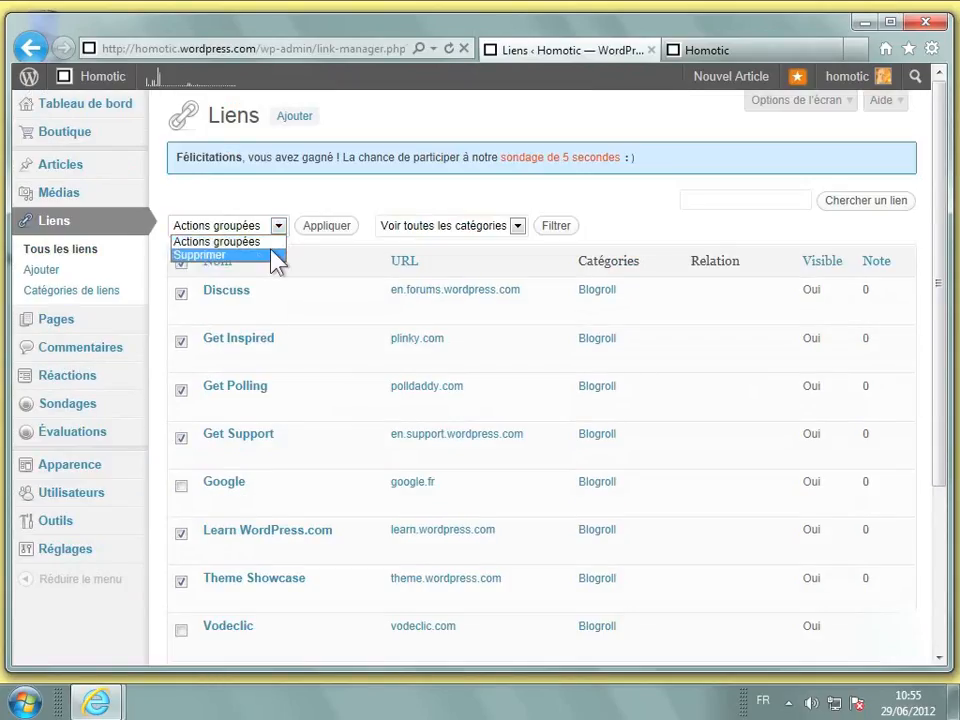
{"action": "left_click", "coordinate": [275, 258]}
{"action": "left_click", "coordinate": [313, 229]}
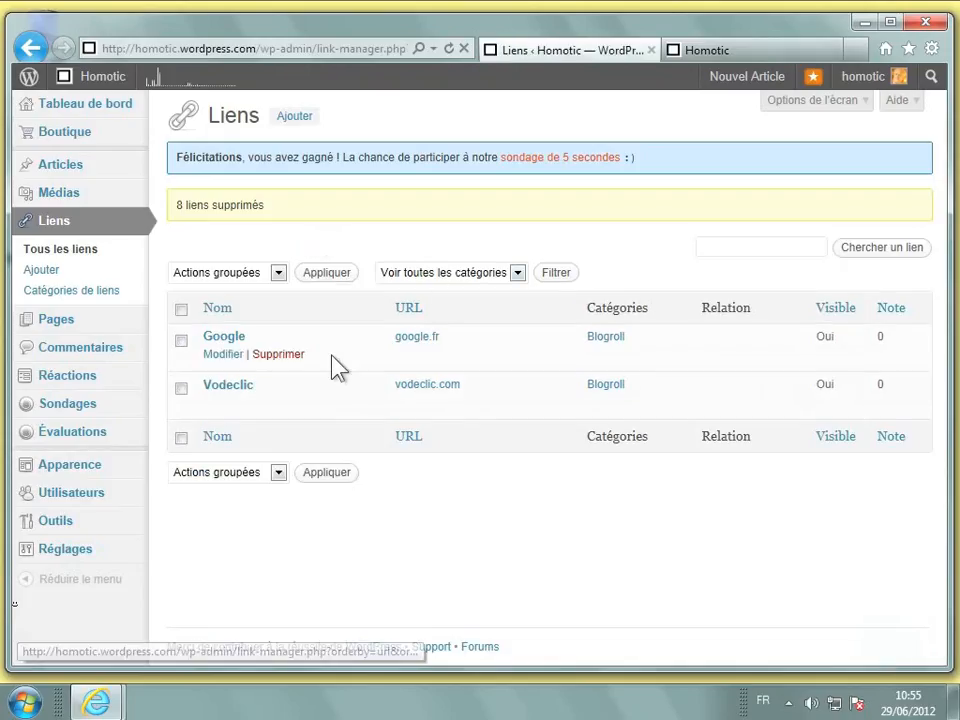
Switch to the public blog page and reload it to check the Blogroll after the deletion
{"action": "left_click", "coordinate": [748, 51]}
{"action": "left_click", "coordinate": [449, 49]}
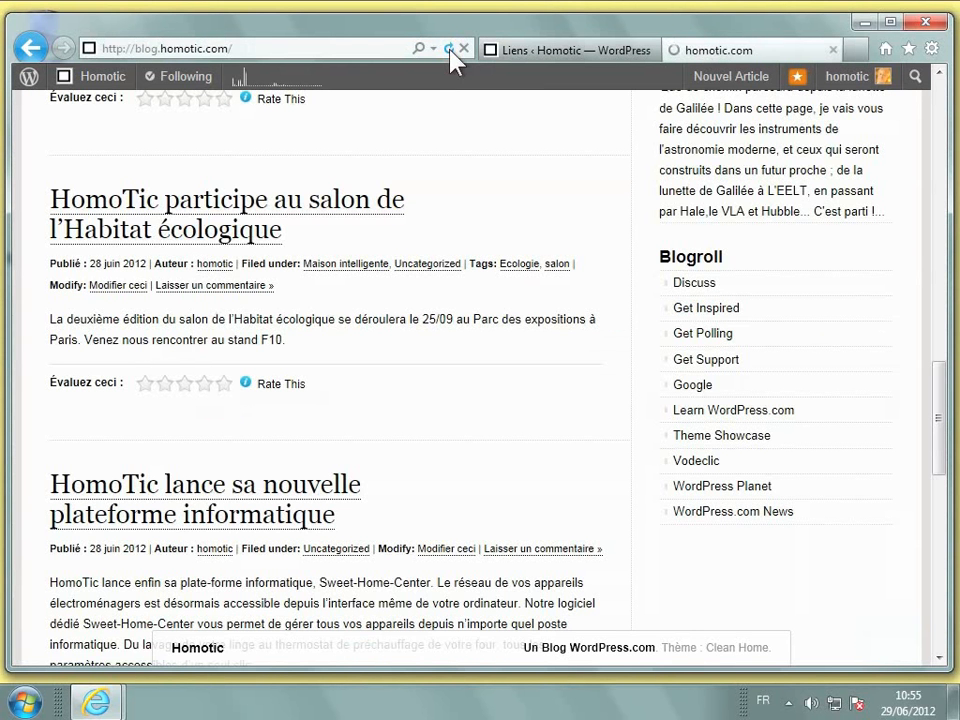